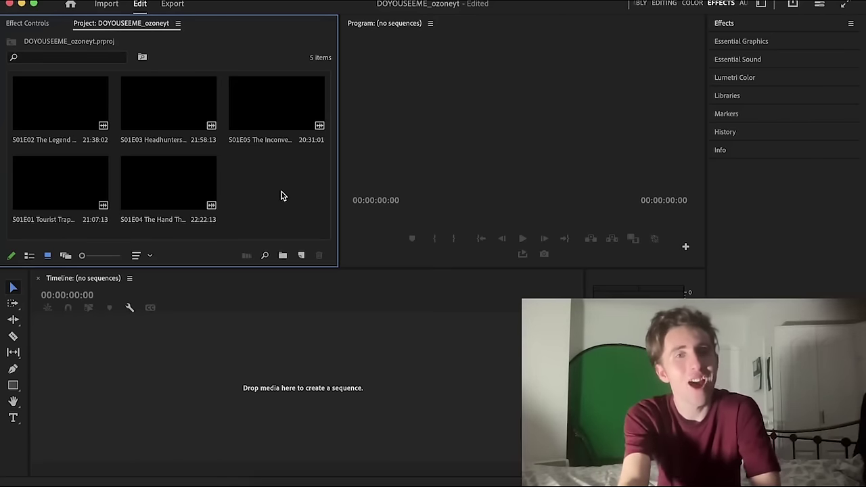
- Create a new sequence on the empty timeline from the S01E01 Tourist Trapped clip
drag(282, 195, 82, 113)
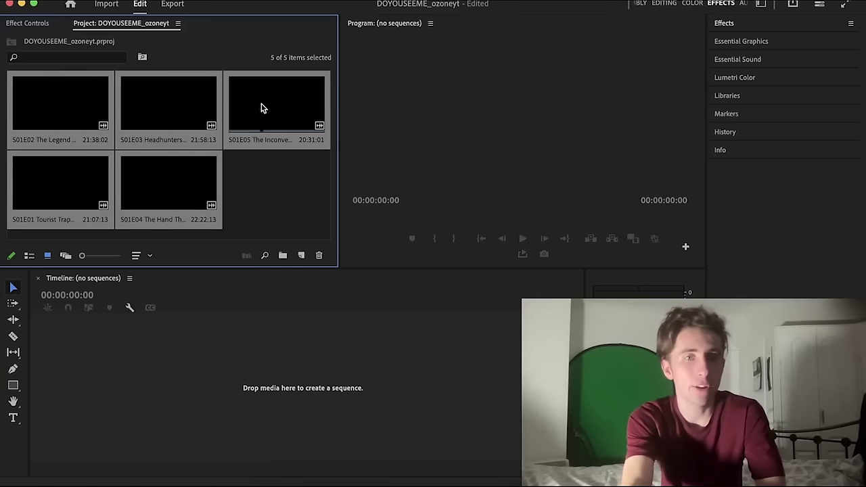
click(280, 175)
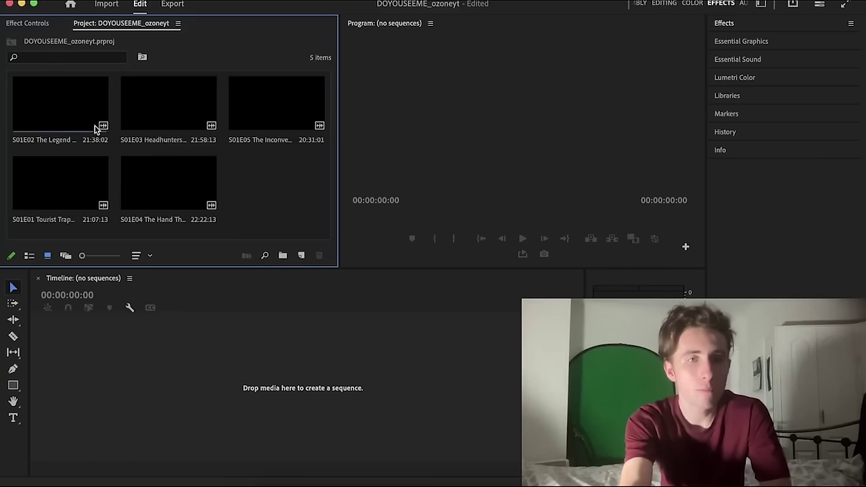
click(75, 205)
key(super+c)
key(super+v)
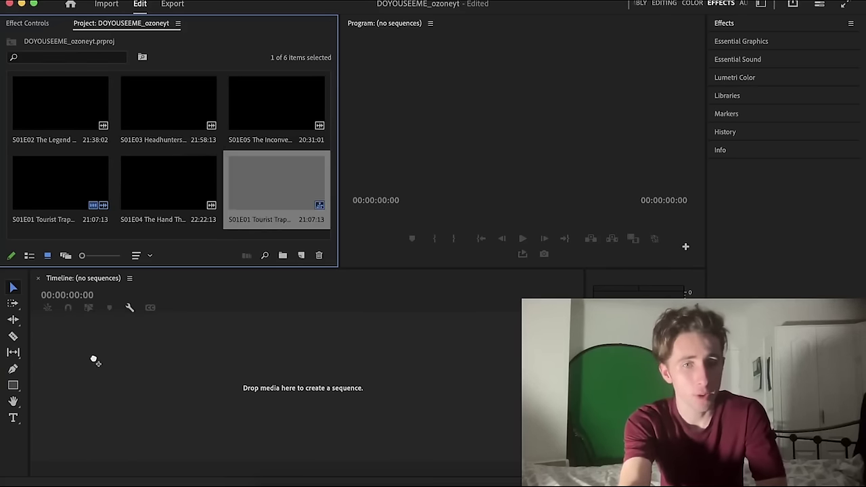
drag(93, 359, 94, 362)
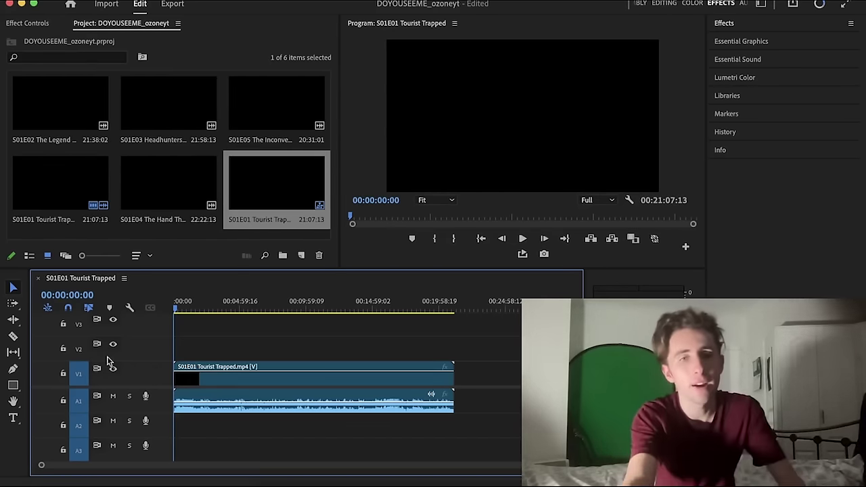
- Delete only the audio of the S01E01 Tourist Trapped clip, keeping its video on track V1
drag(179, 306, 189, 309)
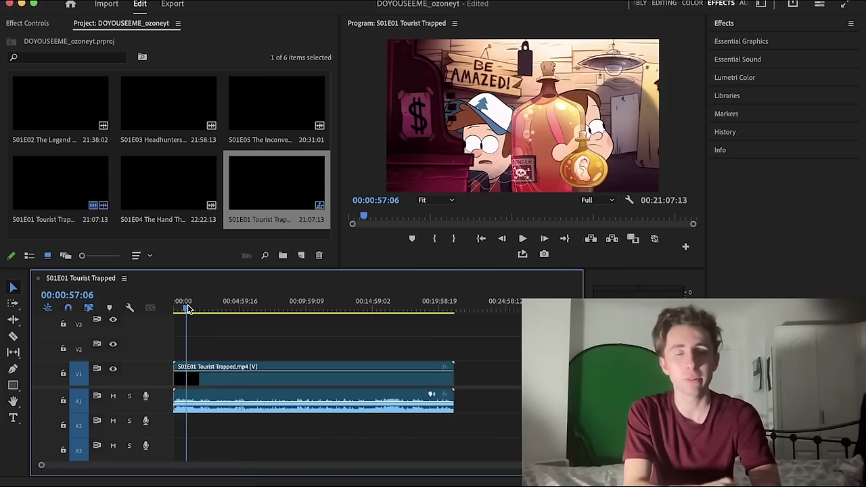
alt+click(309, 406)
key(Delete)
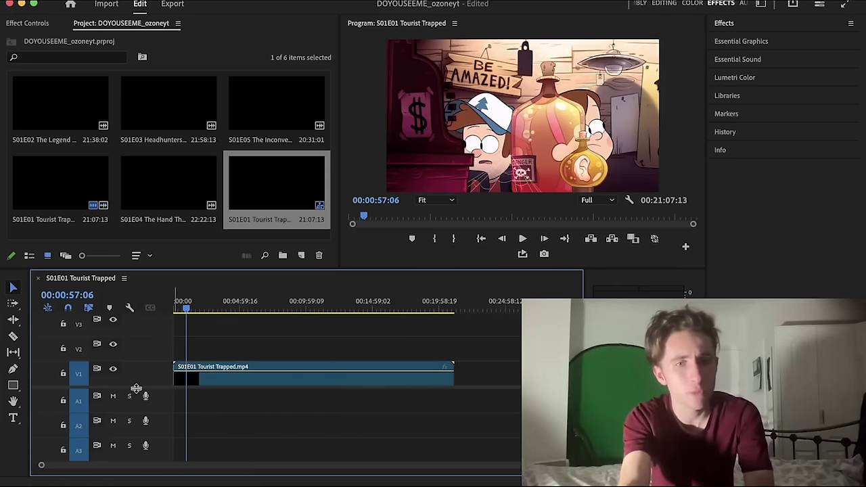
- Stack episodes S01E02 to S01E05 in order on video tracks V2 to V5 from the sequence start, without their audio
drag(133, 389, 145, 452)
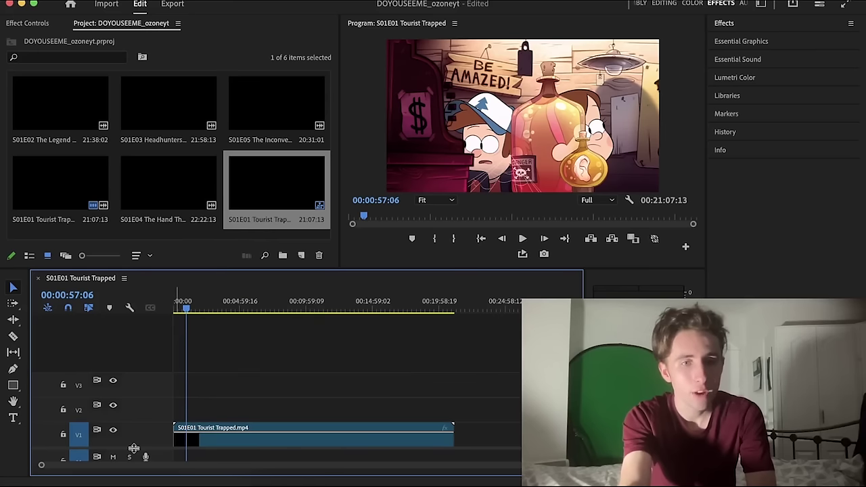
drag(133, 449, 133, 434)
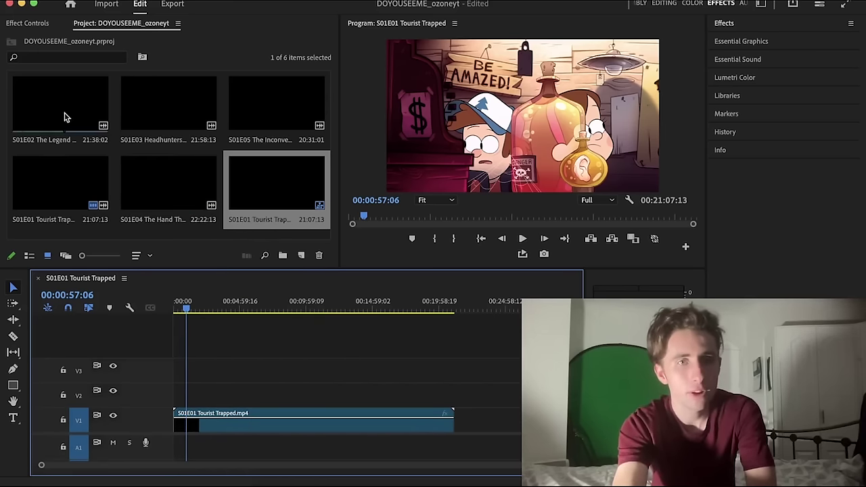
drag(78, 121, 177, 393)
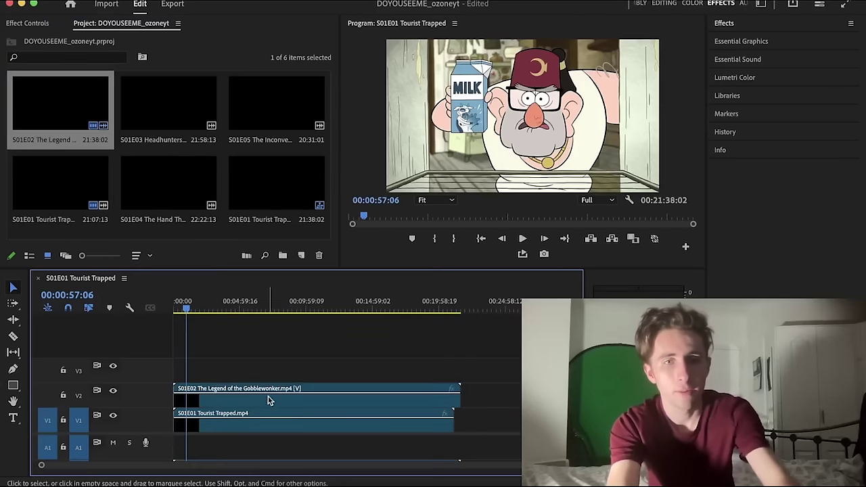
click(332, 458)
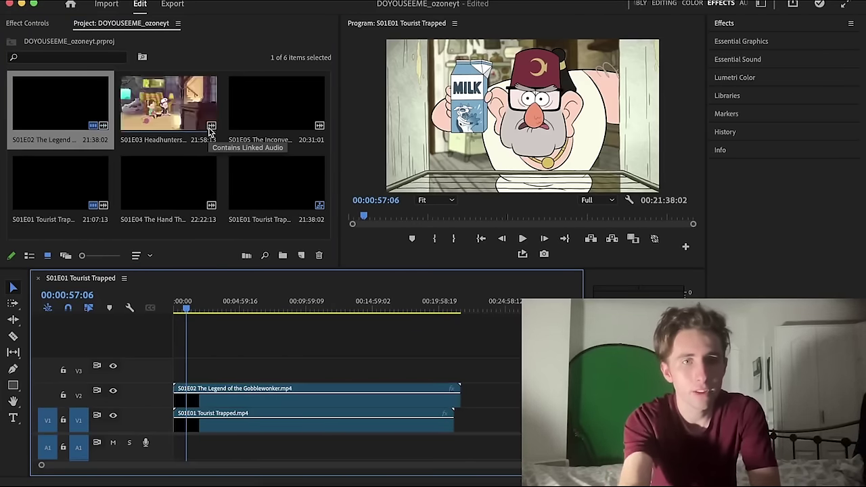
drag(211, 136, 184, 371)
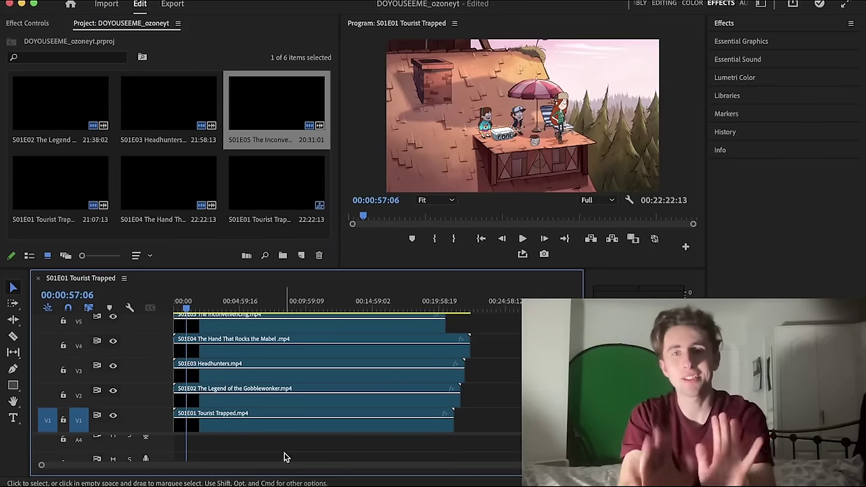
- Move the playhead to about 00:01:57:19, just before the opening waterfall shot of the S01E05 intro
drag(193, 303, 206, 320)
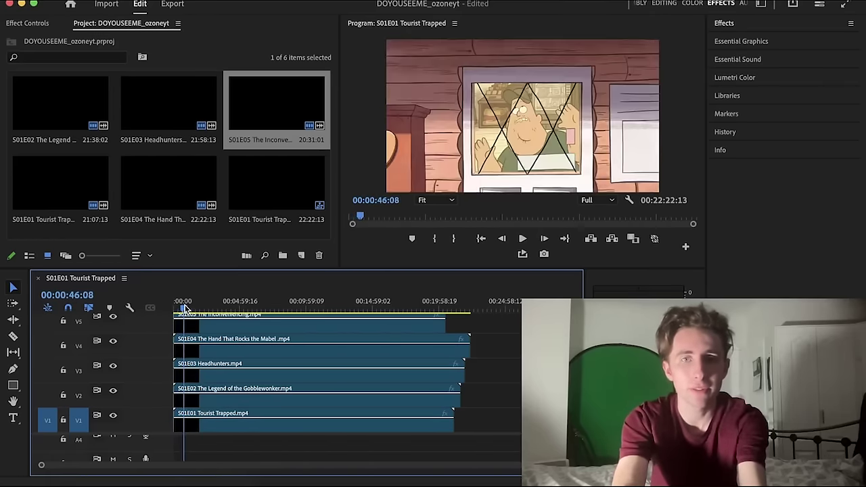
key(equal)
key(equal)
key(equal)
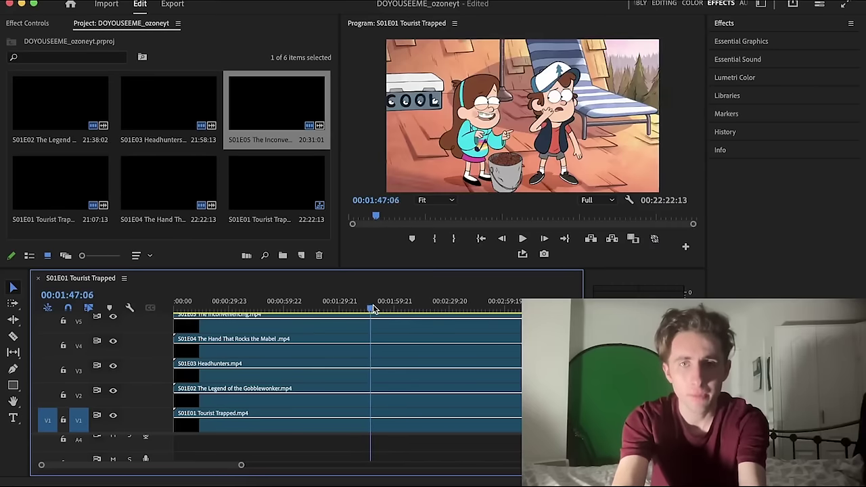
drag(366, 307, 393, 305)
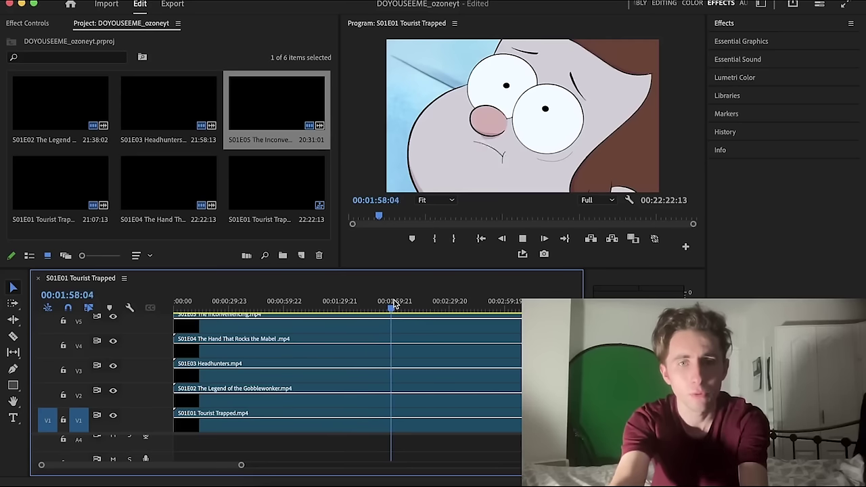
key(space)
scroll(389, 359, up, 5)
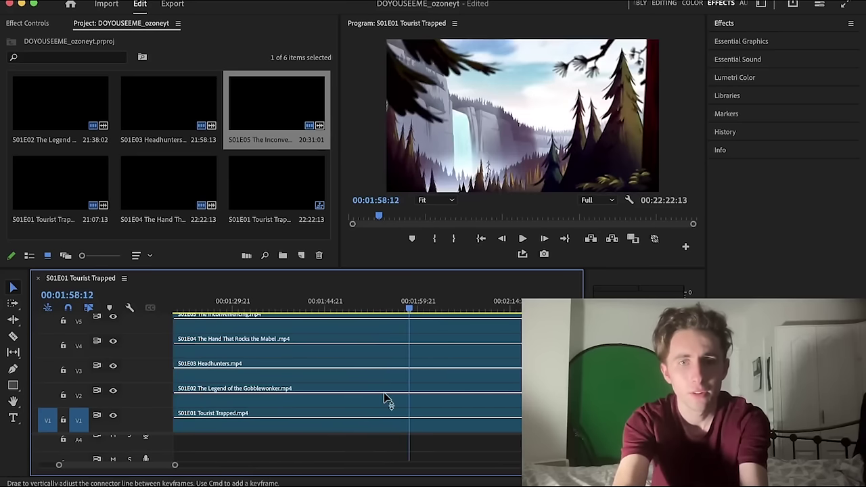
click(408, 297)
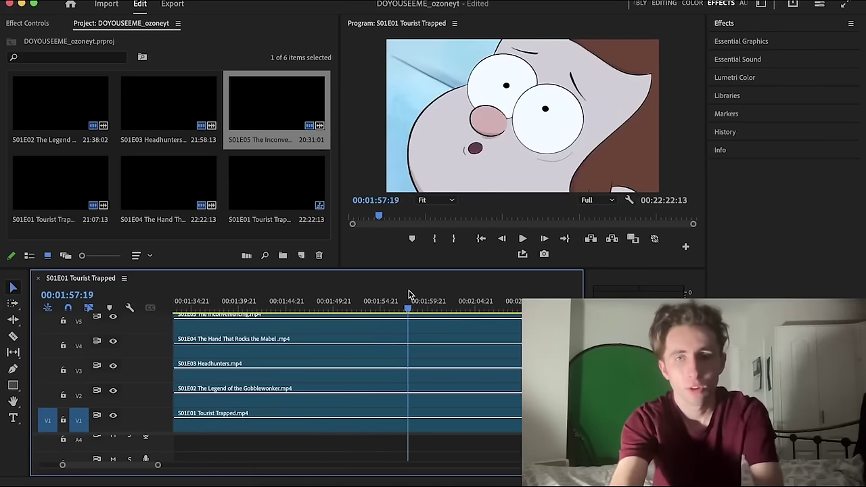
- Split the S01E05 clip at the first waterfall frame, 00:01:58:06, and delete the part before it
key(Right)
key(Right)
key(Right)
key(Right)
key(Right)
key(Left)
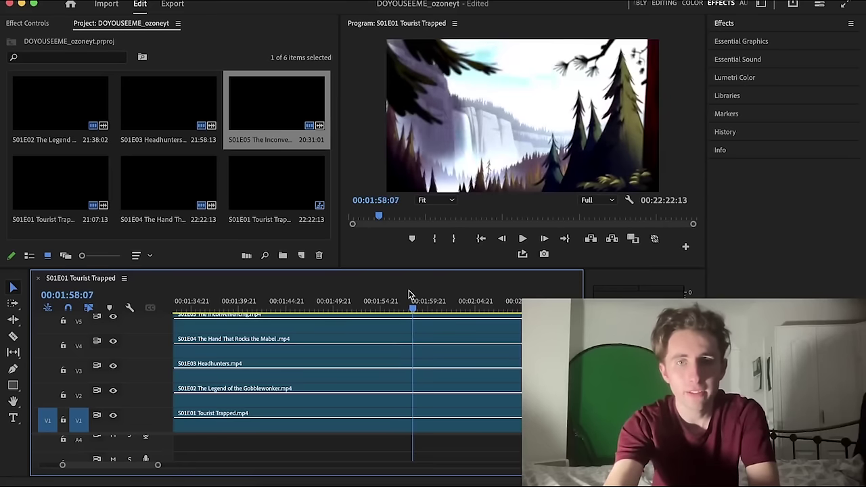
key(Left)
key(Right)
key(Left)
key(Left)
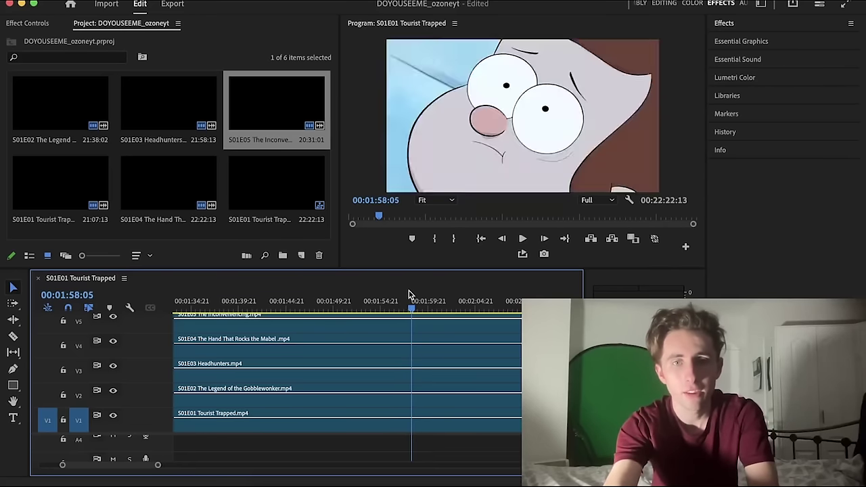
key(Right)
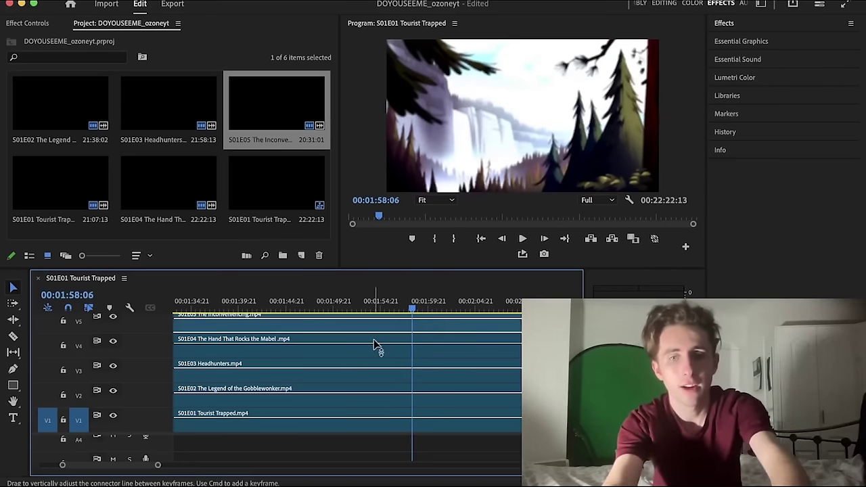
key(super+k)
key(Delete)
- Move the remaining S01E05 clip on track V5 to the very start of the sequence
key(minus)
key(minus)
key(minus)
key(minus)
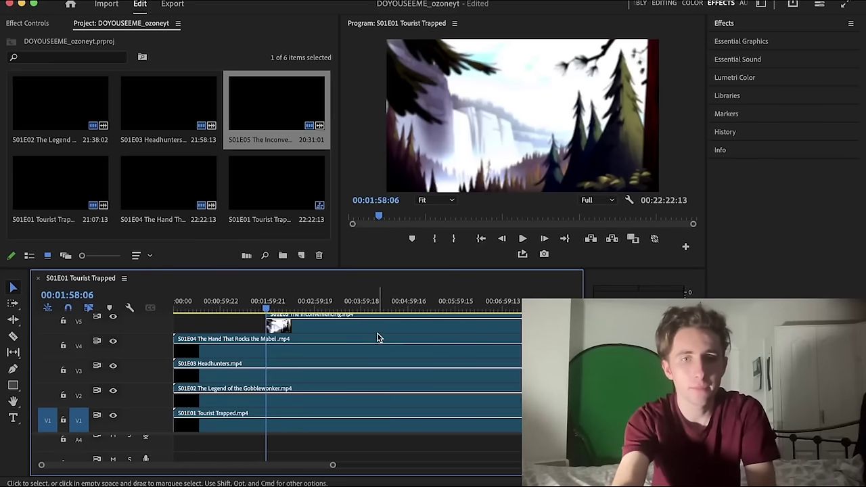
drag(281, 329, 188, 326)
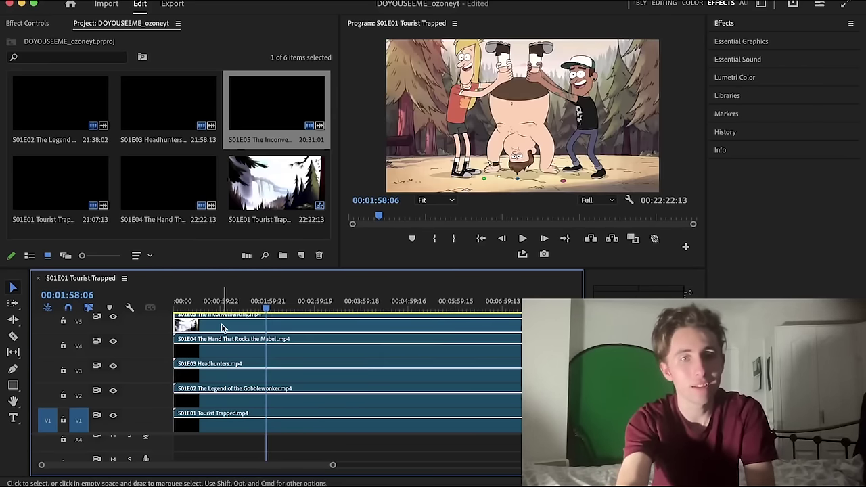
- Scrub through the aligned intros from the start and bring the playhead to their end at about 00:00:38:06
key(equal)
key(equal)
key(equal)
key(equal)
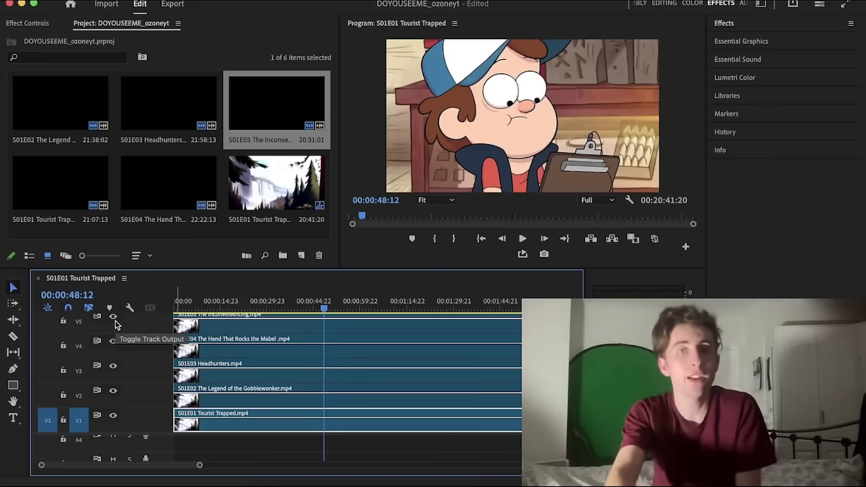
drag(269, 307, 169, 302)
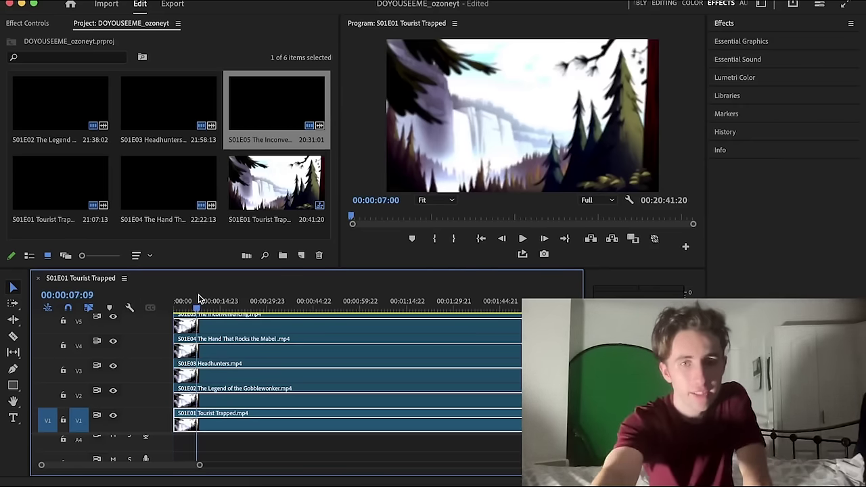
drag(200, 299, 294, 321)
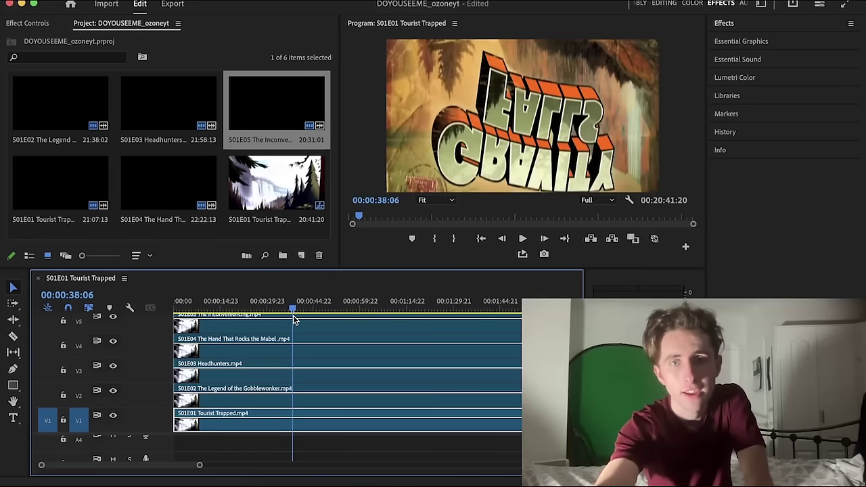
- Split all five stacked clips at the black frame at 00:00:38:17 and delete everything after the cut
key(Right)
key(Right)
key(Right)
key(Right)
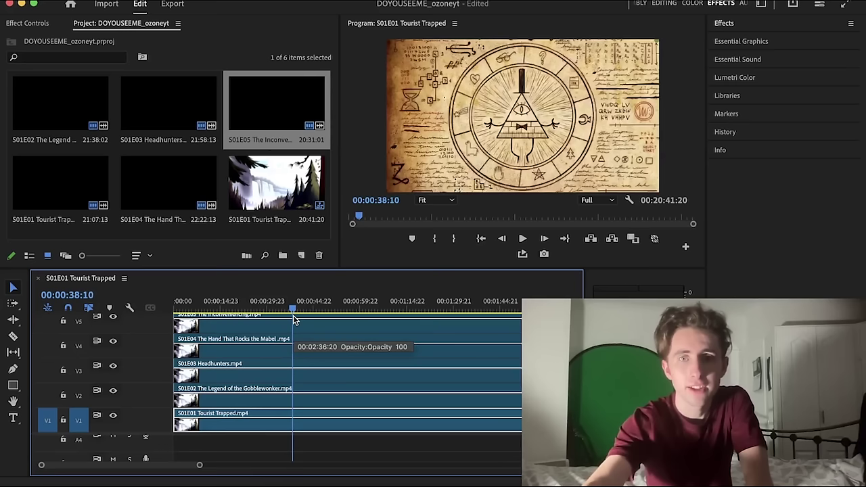
key(Right)
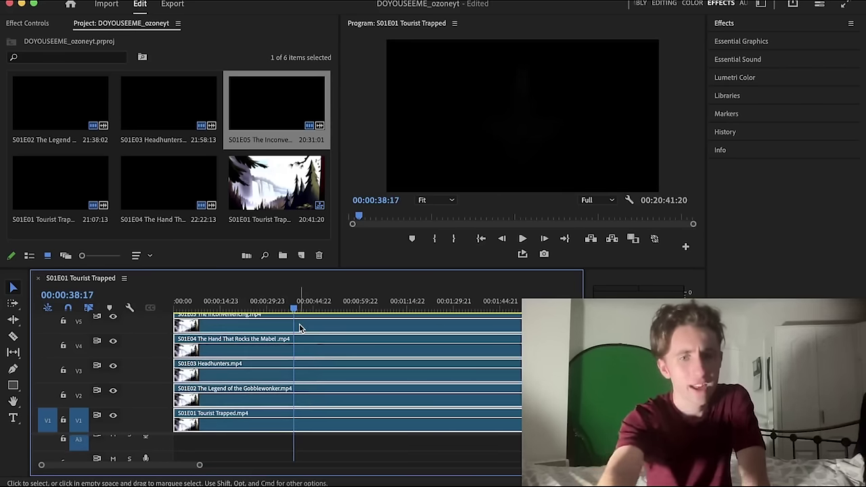
key(super+shift+k)
drag(334, 441, 447, 183)
key(Delete)
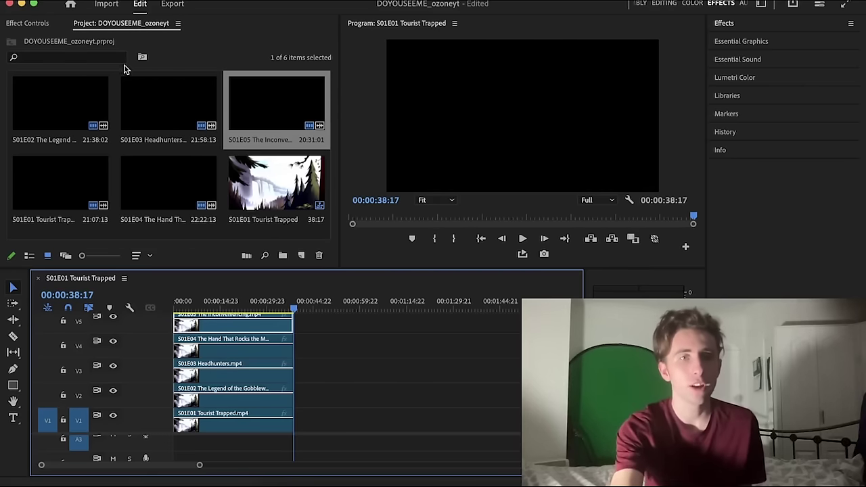
- Set the opacity of the S01E05 clip on track V5 to 50%
click(54, 25)
scroll(203, 174, down, 1)
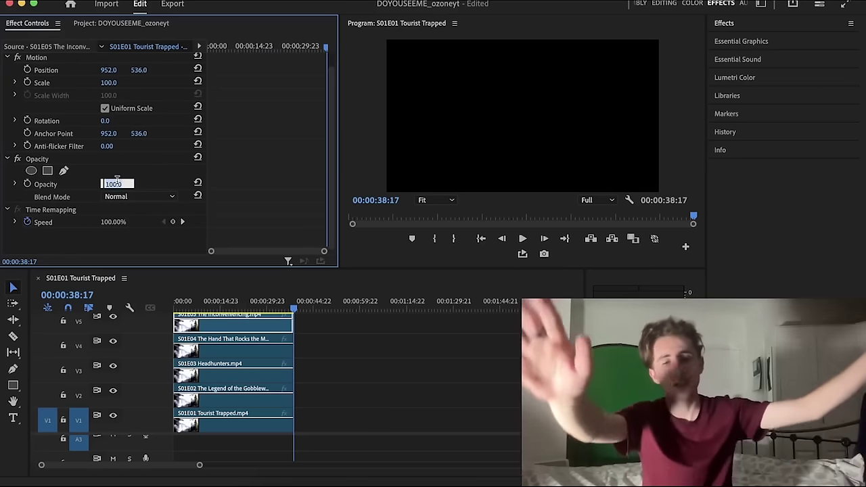
text(5)
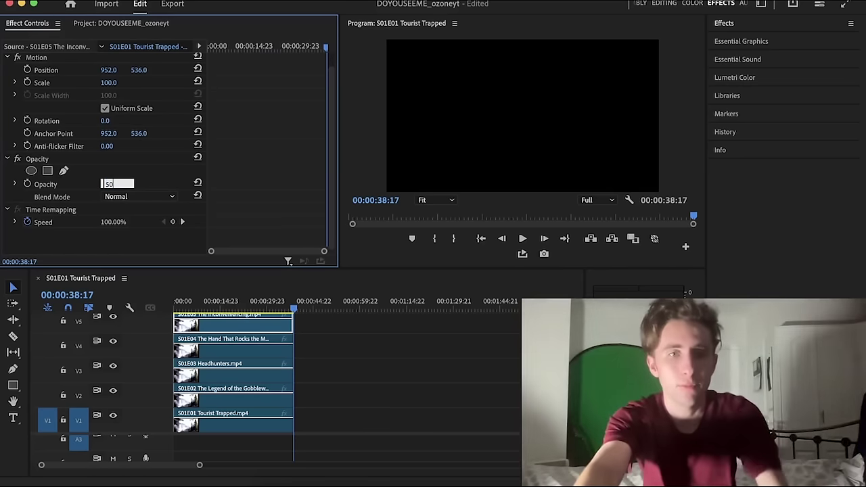
- Set the opacity of the S01E04 and S01E03 clips to 50% each, with the playhead at 00:00:18:06
click(216, 350)
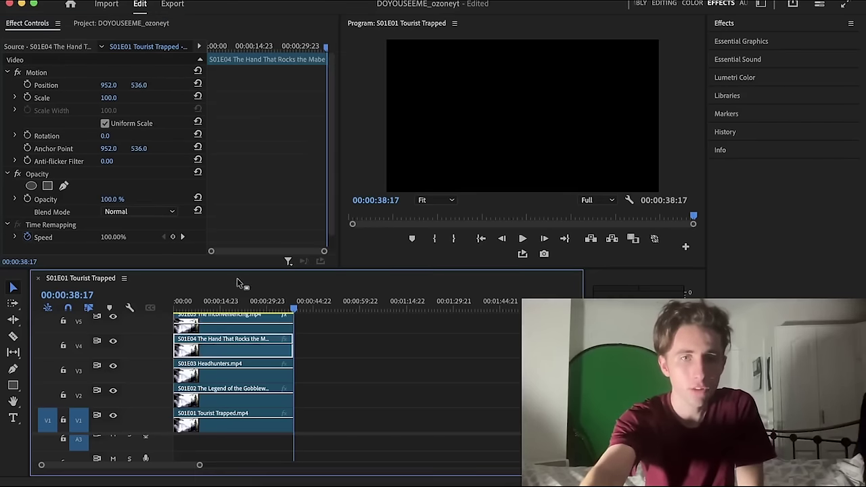
click(231, 305)
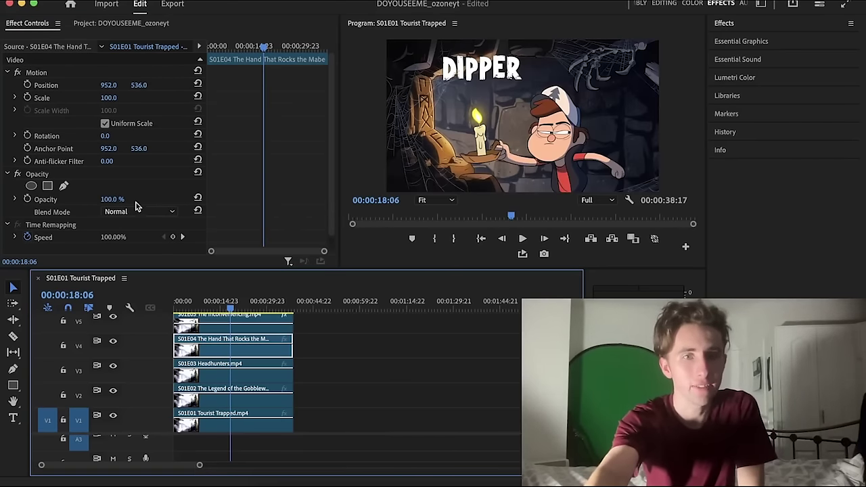
click(111, 200)
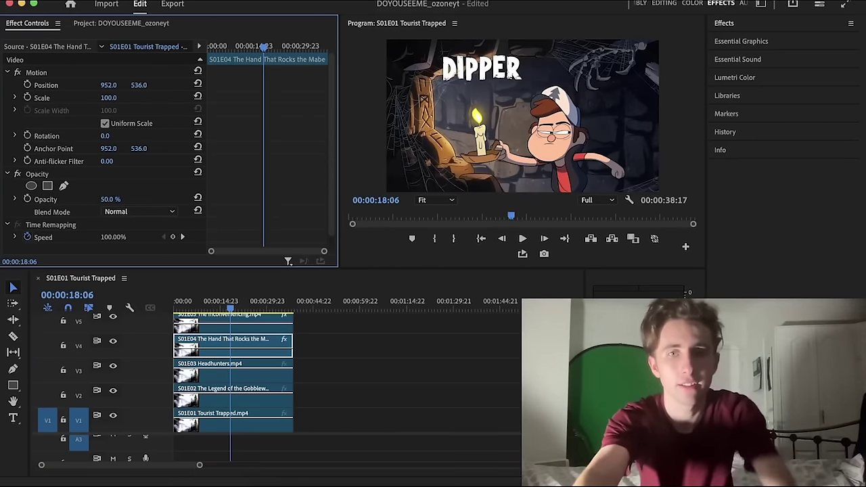
click(237, 376)
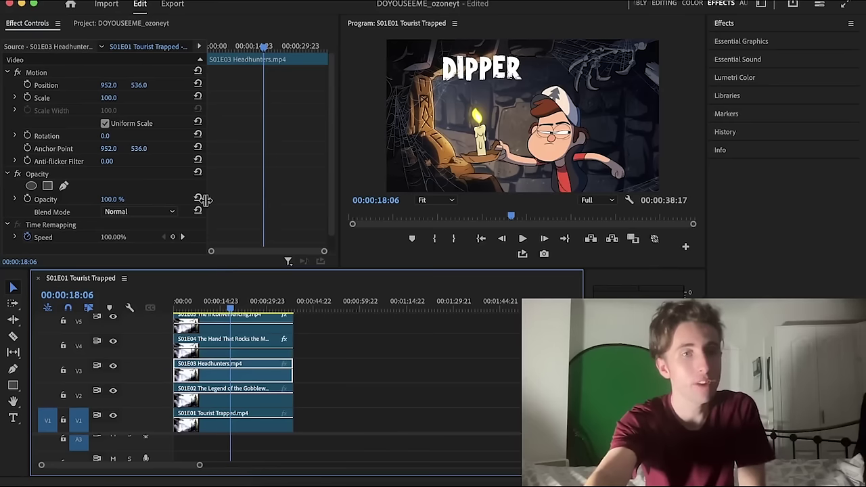
click(113, 199)
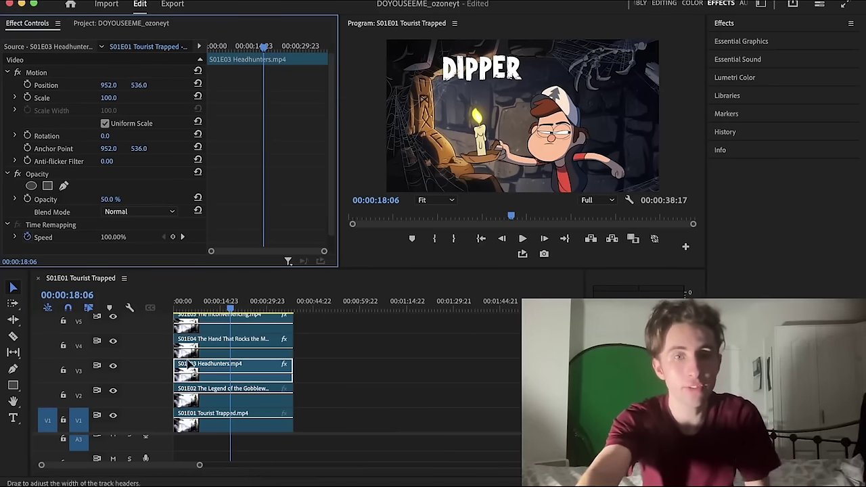
- Set the opacity of the S01E02 The Legend of the Gobblewonker clip on track V2 to 50%
click(226, 403)
click(113, 199)
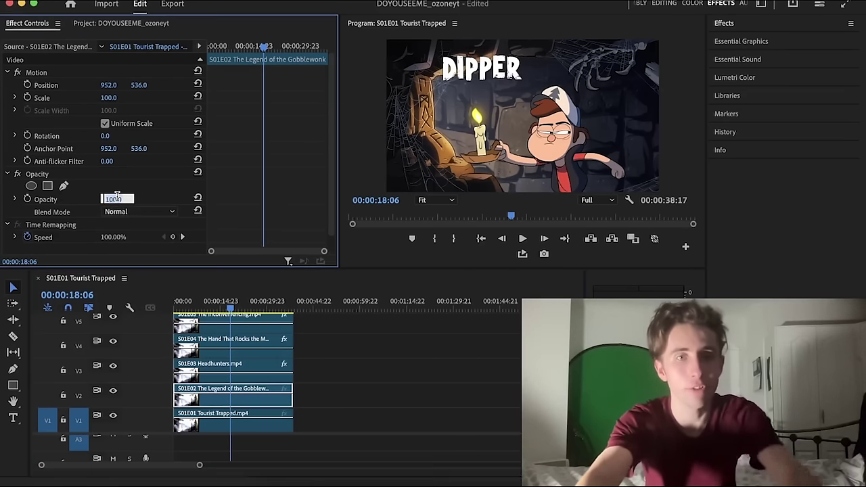
text(50)
key(Return)
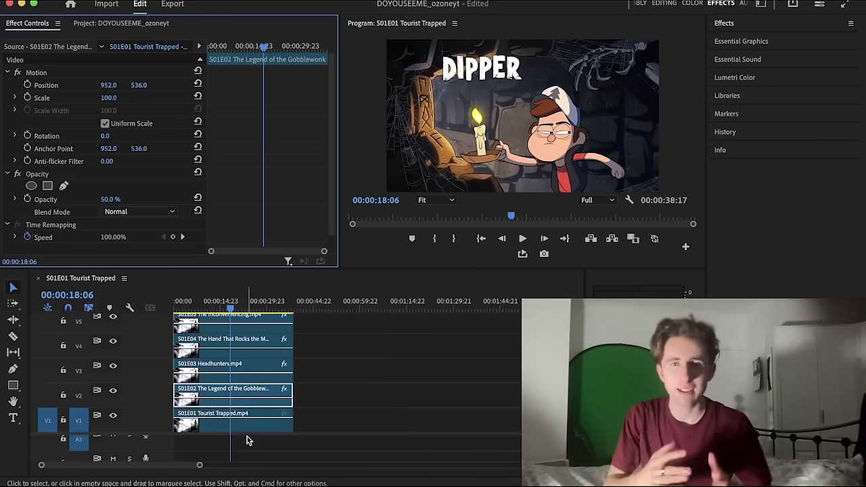
- Play the five blended intros from the start of the sequence through to their end
drag(230, 303, 2, 308)
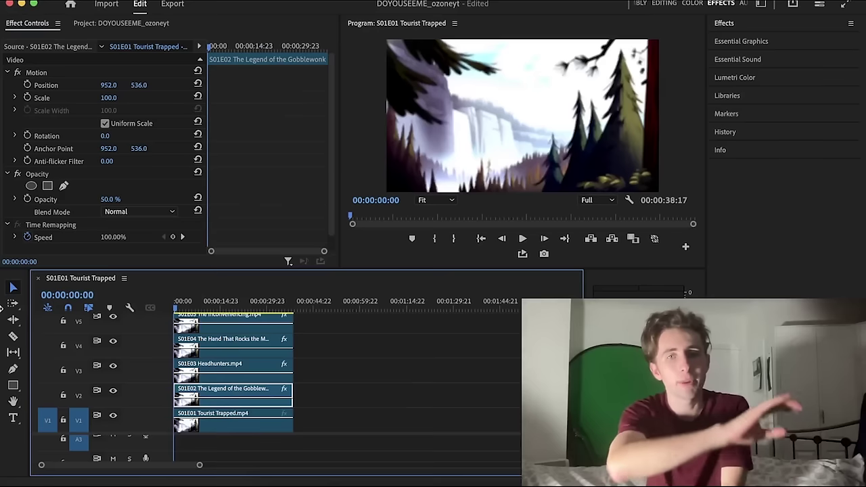
key(space)
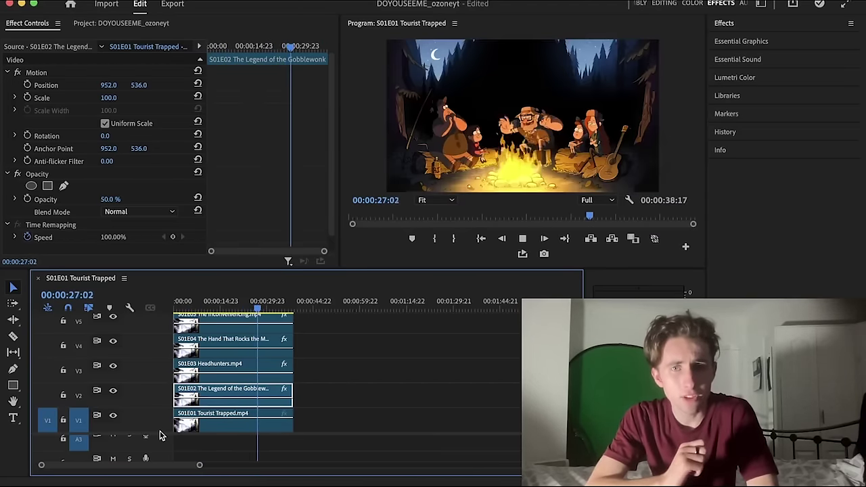
key(End)
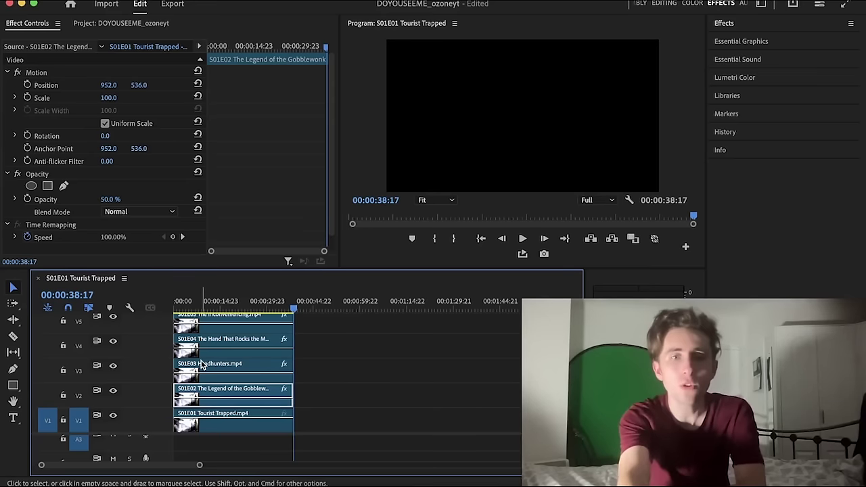
- Shift the S01E05 clip on track V5 about 2.5 seconds later and play the sequence from the start
key(=)
key(=)
key(=)
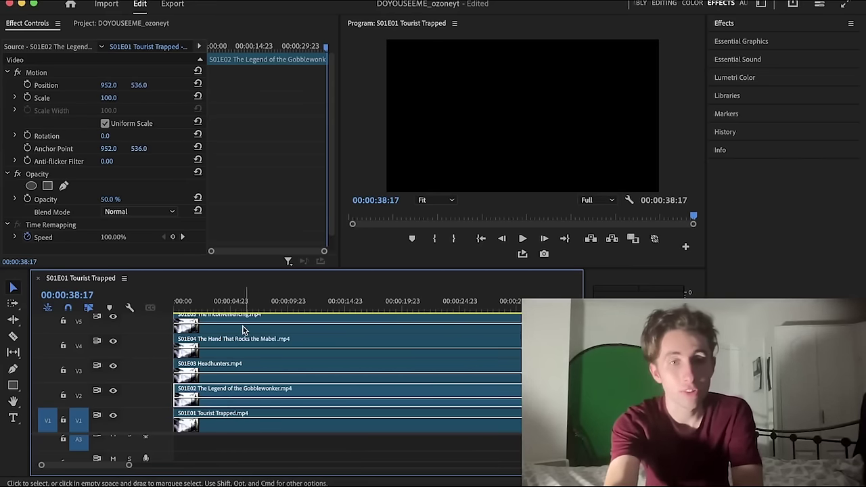
drag(237, 329, 260, 333)
drag(268, 329, 268, 329)
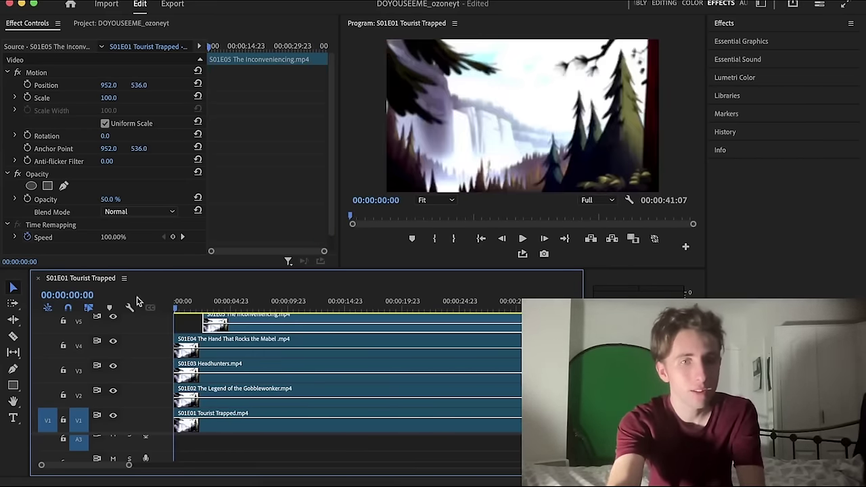
key(space)
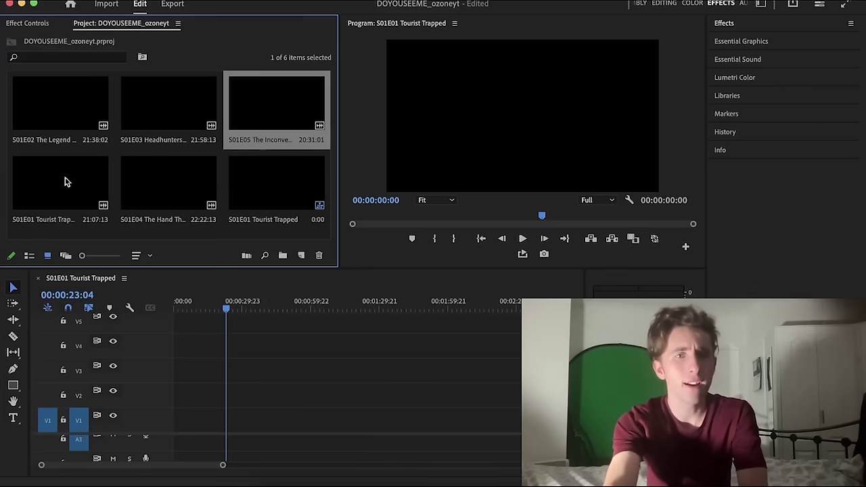
- Place the S01E01 Tourist Trapped episode with its audio on tracks V1 and A1 at the start of the emptied sequence
mouse_move(65, 181)
mouse_down()
mouse_move(203, 338)
mouse_move(177, 418)
mouse_move(187, 437)
mouse_up()
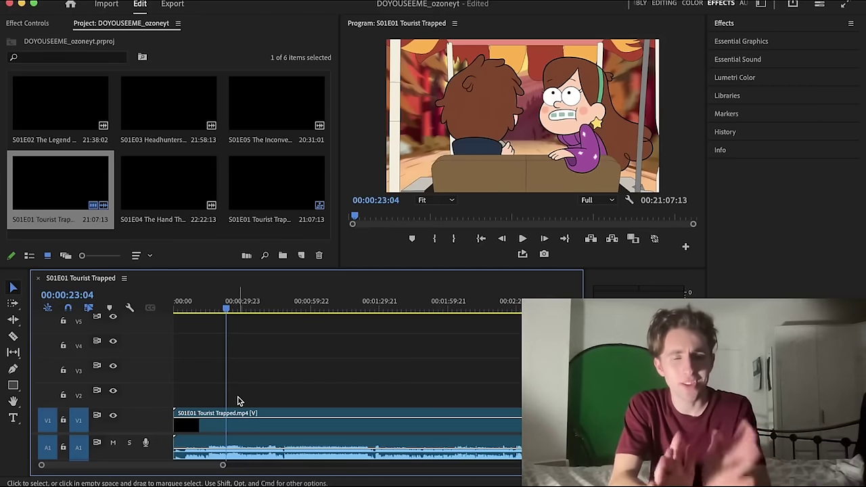
key(minus)
key(minus)
key(minus)
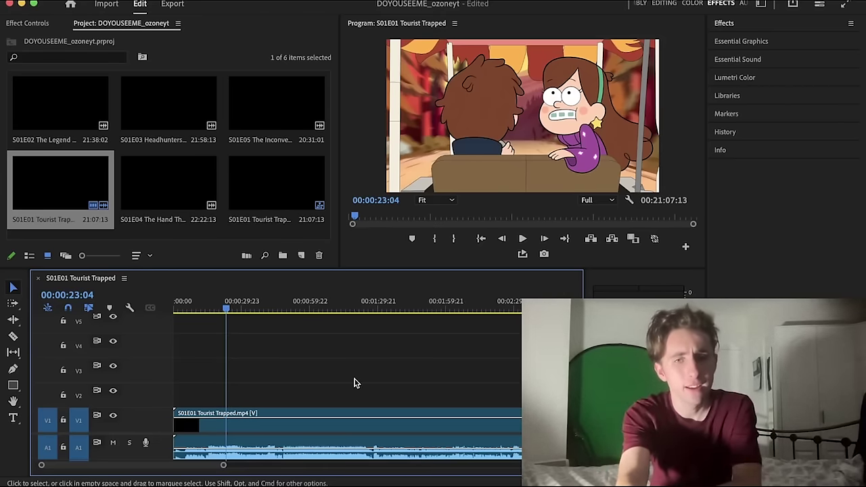
key(minus)
key(minus)
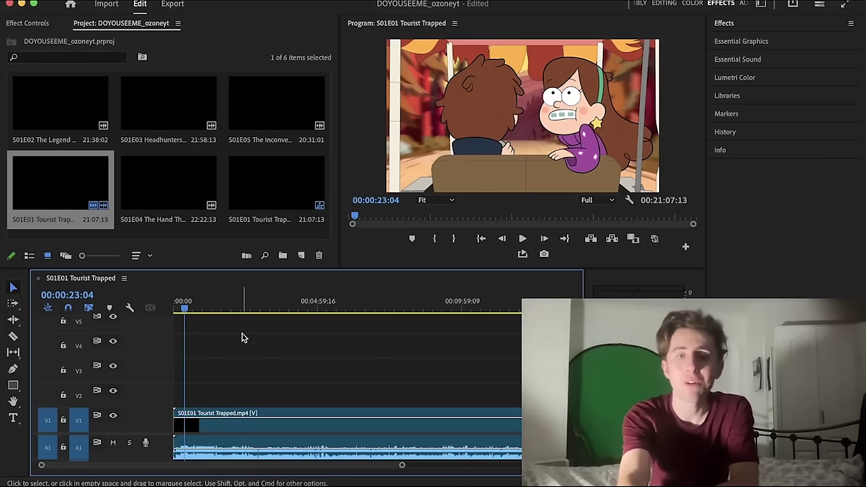
- Trim away everything before the group photo shot at 00:01:23:18 and move the remaining S01E01 clip to the sequence start
drag(247, 301, 214, 303)
key(=)
key(=)
key(=)
key(=)
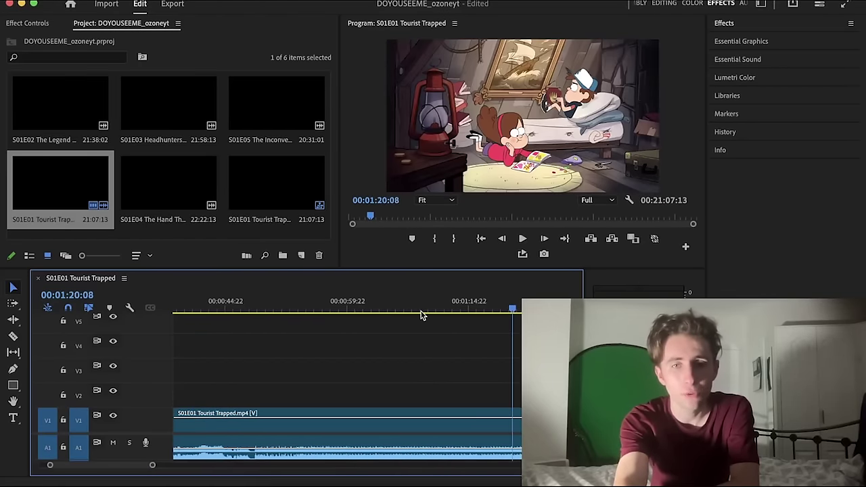
mouse_move(398, 302)
mouse_down()
mouse_move(424, 305)
mouse_move(414, 305)
mouse_up()
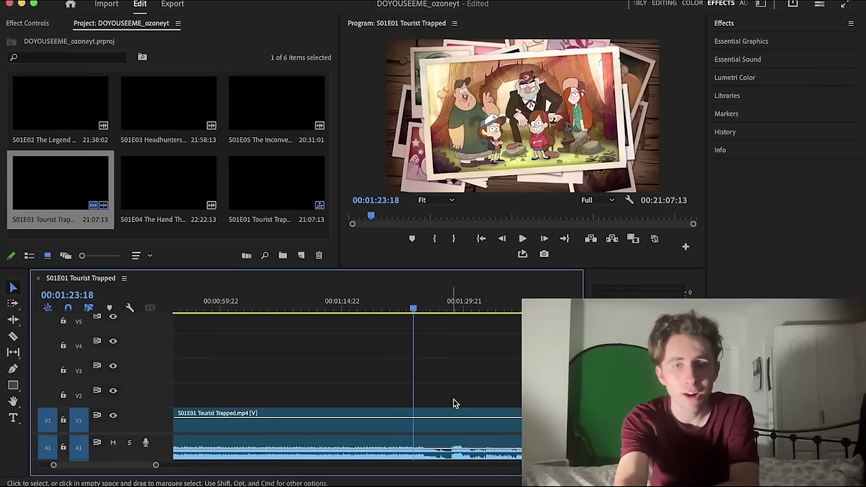
click(437, 434)
key(alt+q)
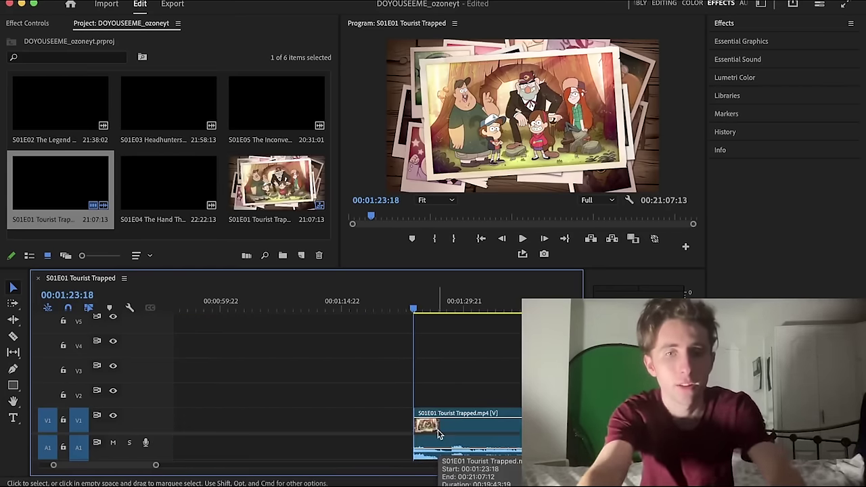
drag(452, 431, 130, 421)
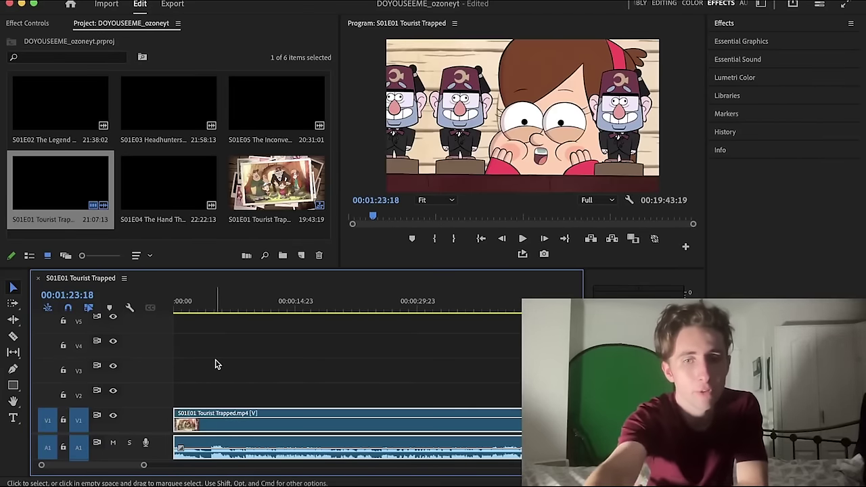
- Split the S01E01 clip at 00:00:02:16 on the title card and delete everything after the cut
key(XF86AudioRaiseVolume)
drag(226, 301, 169, 297)
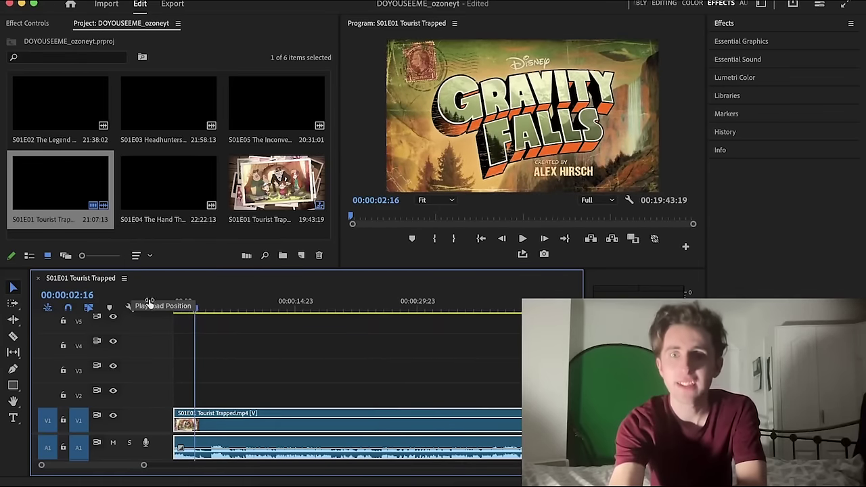
key(super+k)
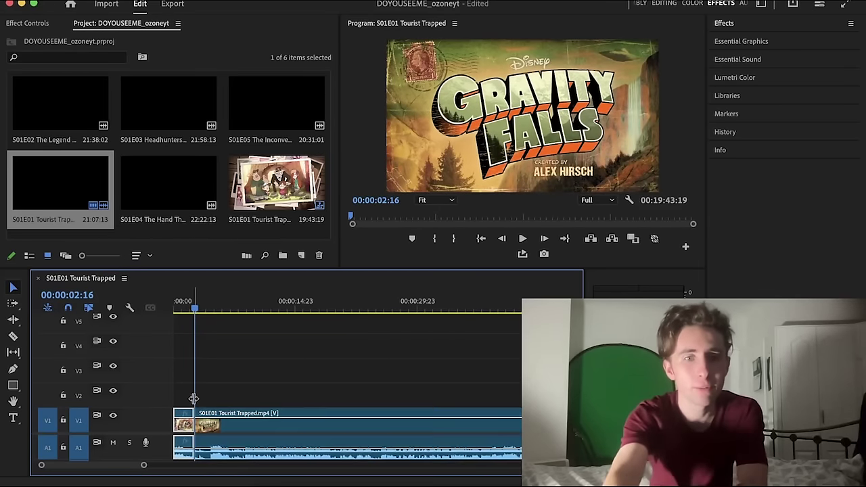
click(215, 425)
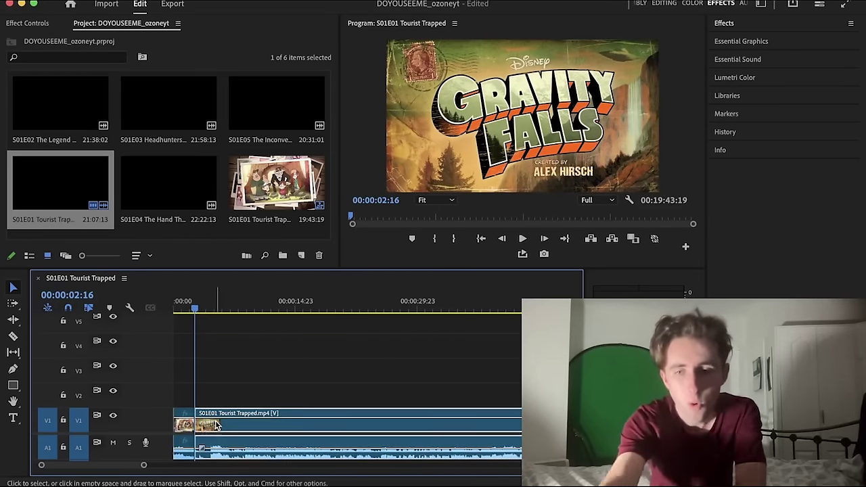
key(Delete)
- Trim away the part of the title clip before 00:00:01:03 and move the remainder to the sequence start
key(=)
key(=)
key(=)
key(=)
key(=)
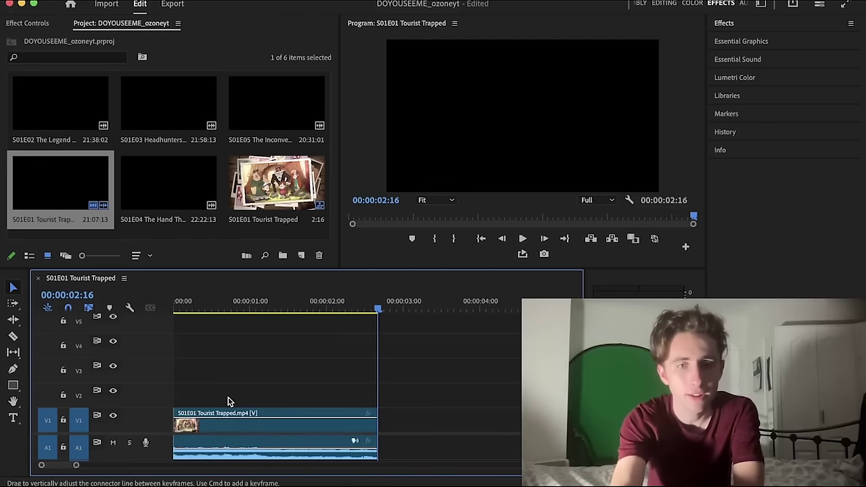
mouse_move(296, 299)
mouse_down()
mouse_move(251, 295)
mouse_move(297, 300)
mouse_up()
key(space)
click(296, 299)
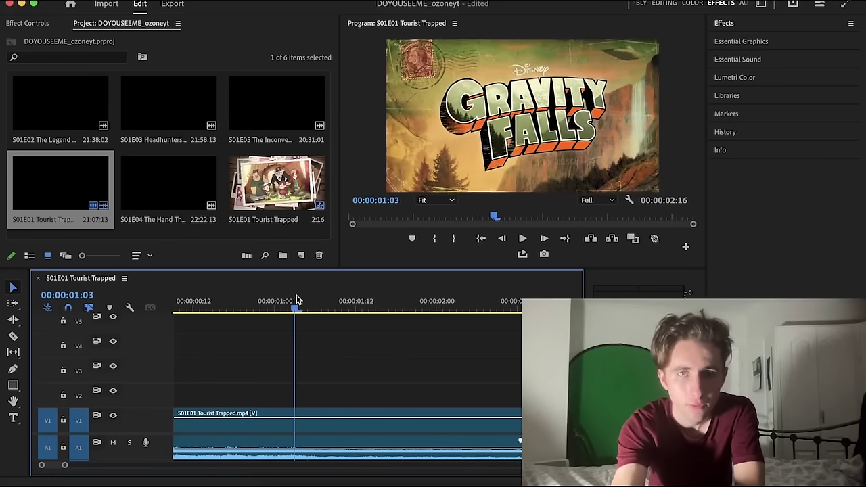
click(348, 427)
key(alt+q)
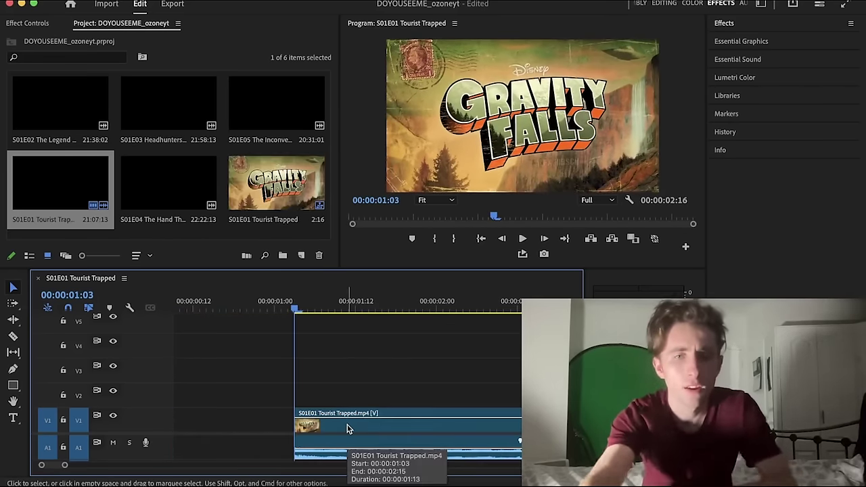
key(minus)
key(minus)
drag(288, 429, 211, 411)
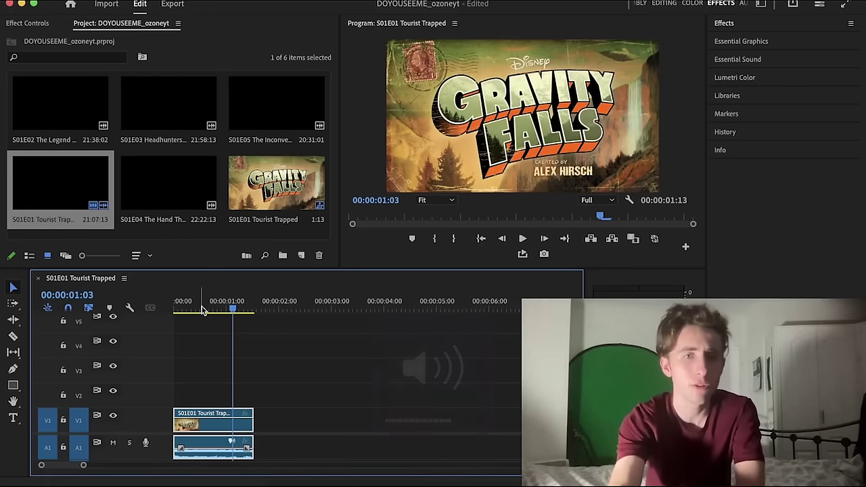
- Play the trimmed title clip from the start twice to listen to its audio
click(175, 310)
key(space)
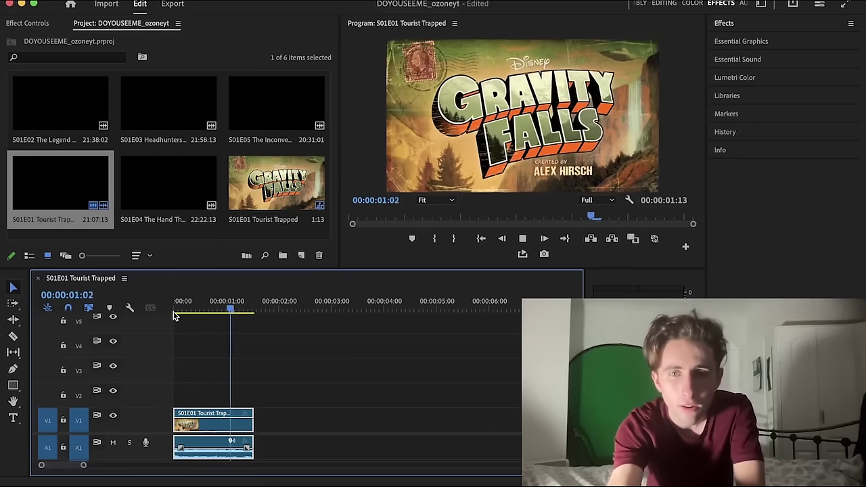
key(space)
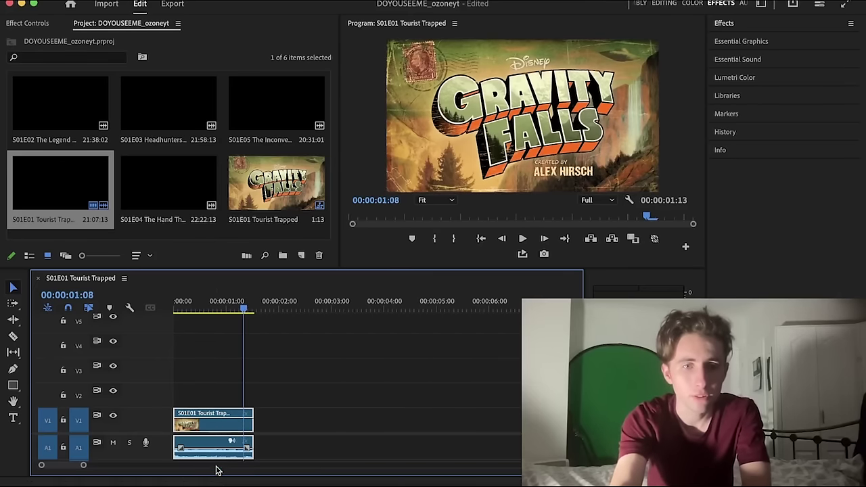
key(Home)
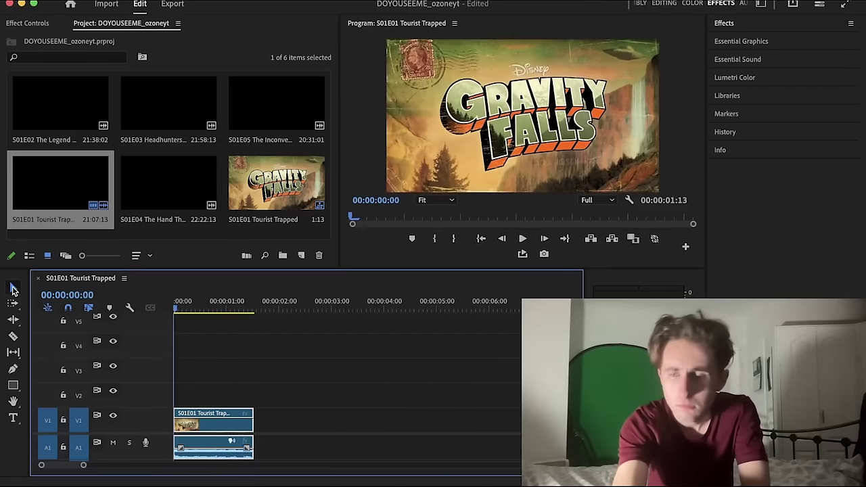
key(space)
key(space)
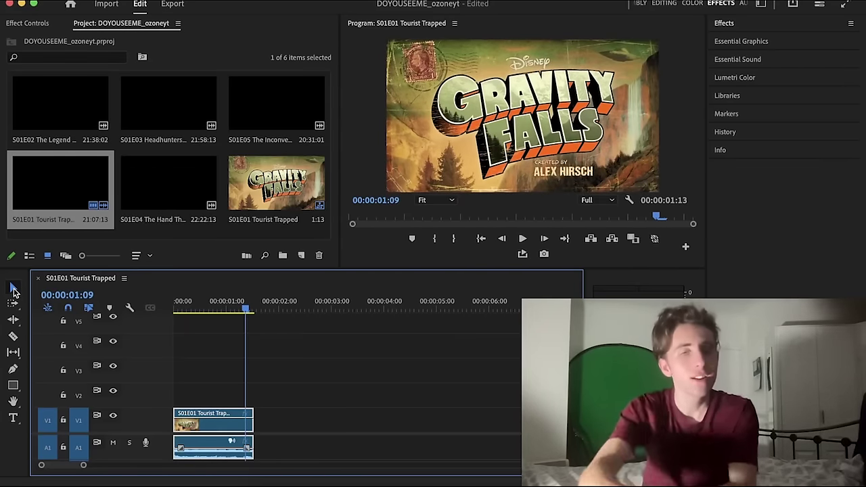
- Reverse the title clip's speed at 100% with the Speed/Duration command
right_click(212, 430)
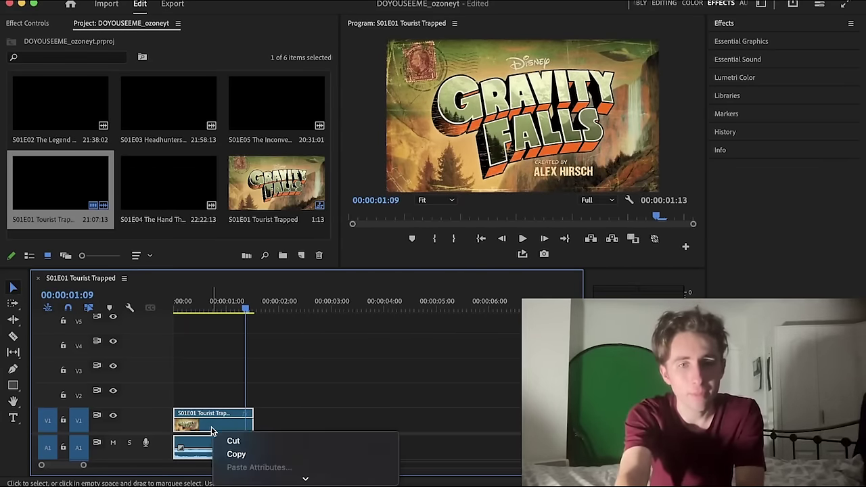
scroll(271, 441, down, 10)
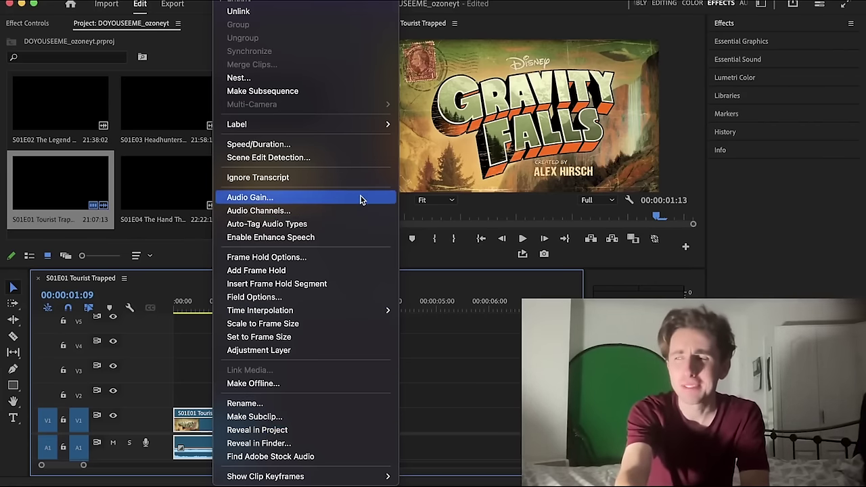
scroll(337, 233, up, 5)
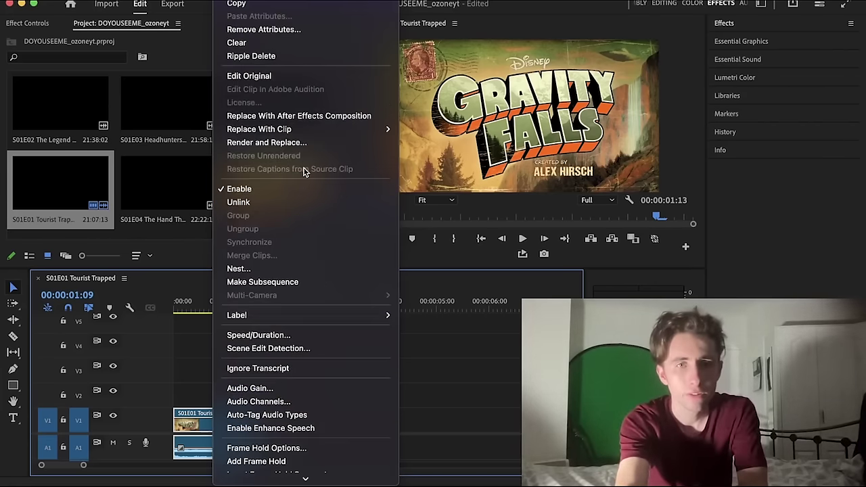
scroll(297, 212, down, 5)
click(296, 188)
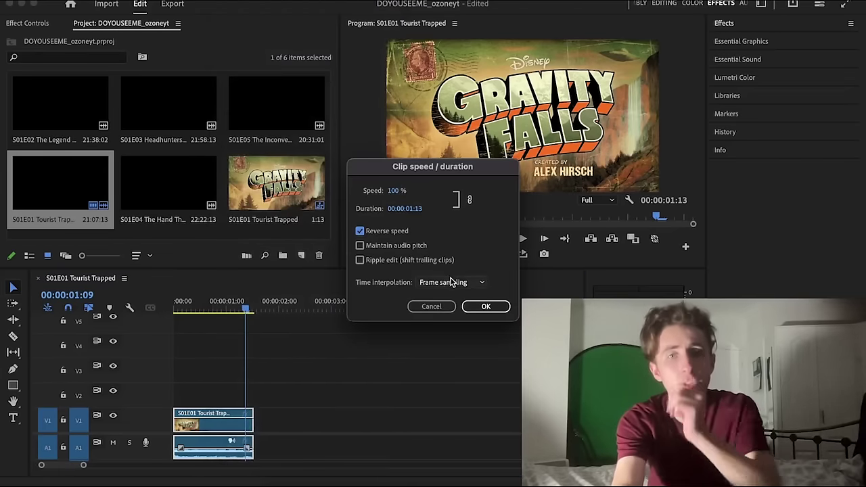
click(482, 306)
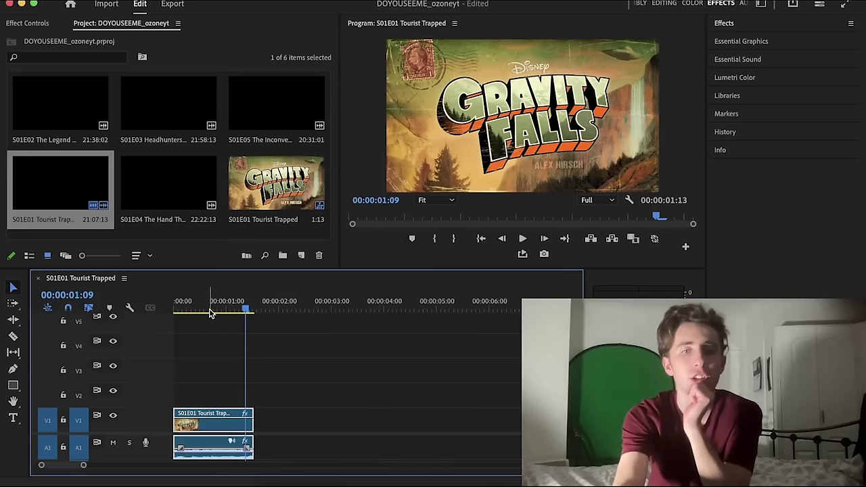
- Play the reversed title clip from the start to listen to its backward audio
key(Home)
key(minus)
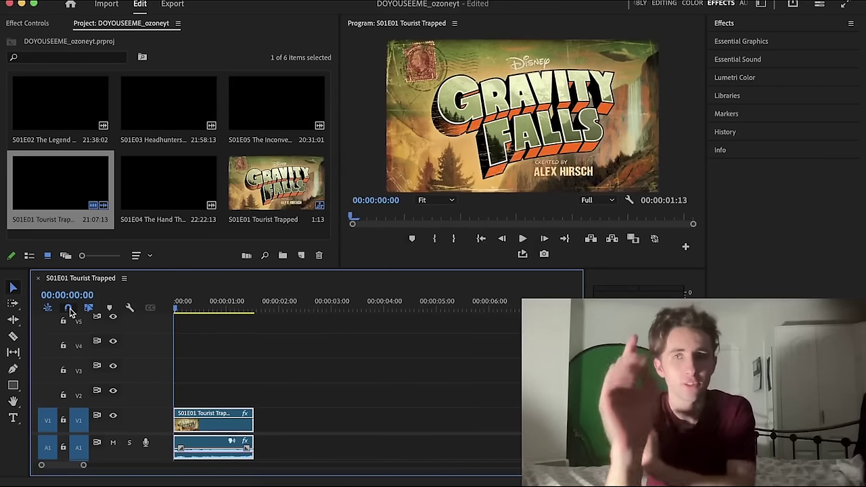
key(space)
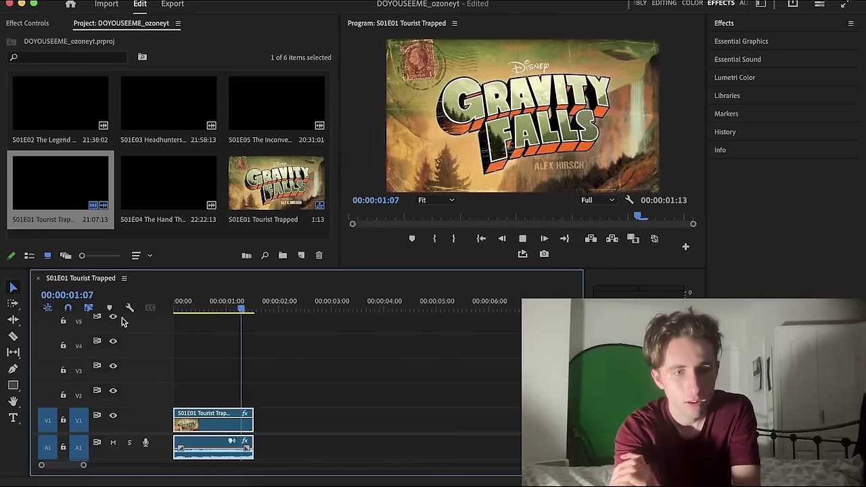
key(space)
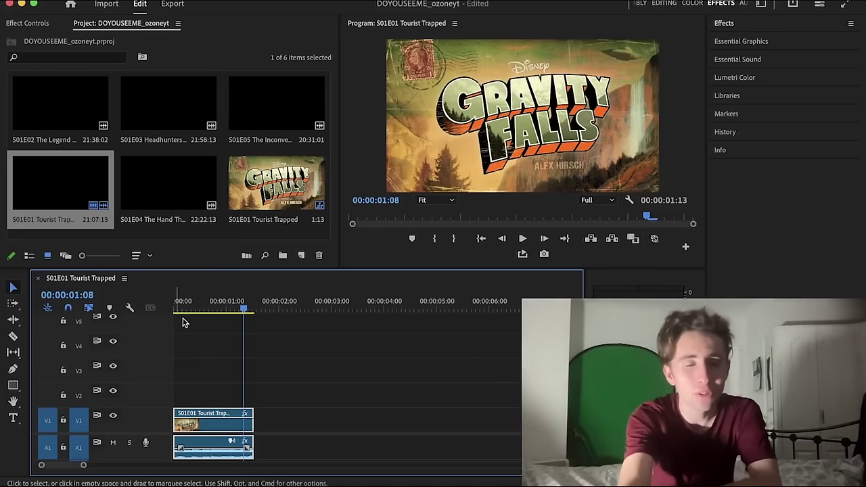
key(=)
key(=)
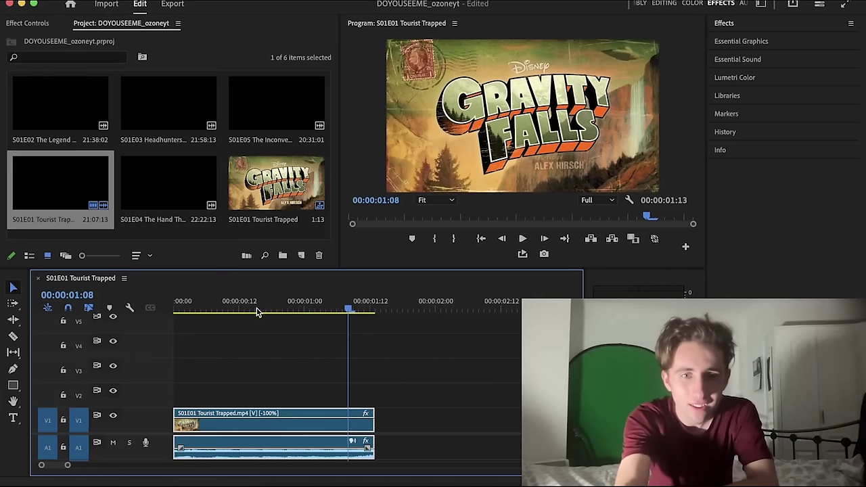
- Replay the reversed title clip from around 00:00:00:12 and check its frames at 00:00:01:03 and 00:00:00:16
click(240, 301)
key(space)
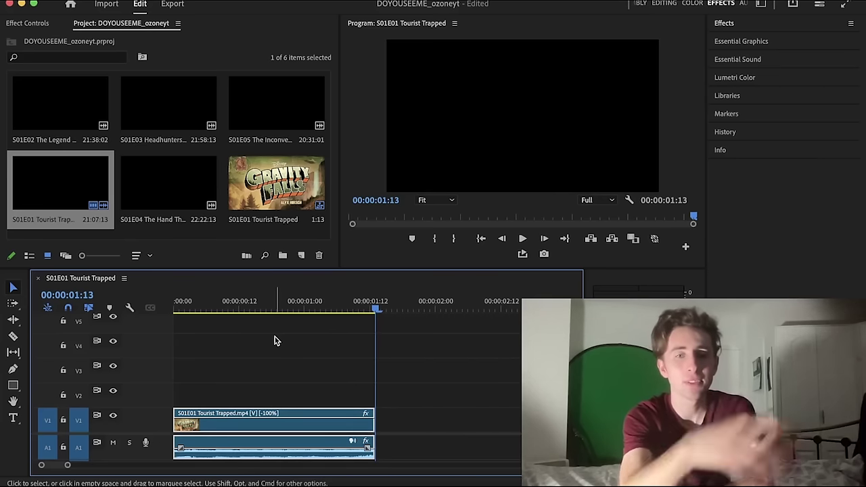
key(minus)
key(minus)
click(235, 305)
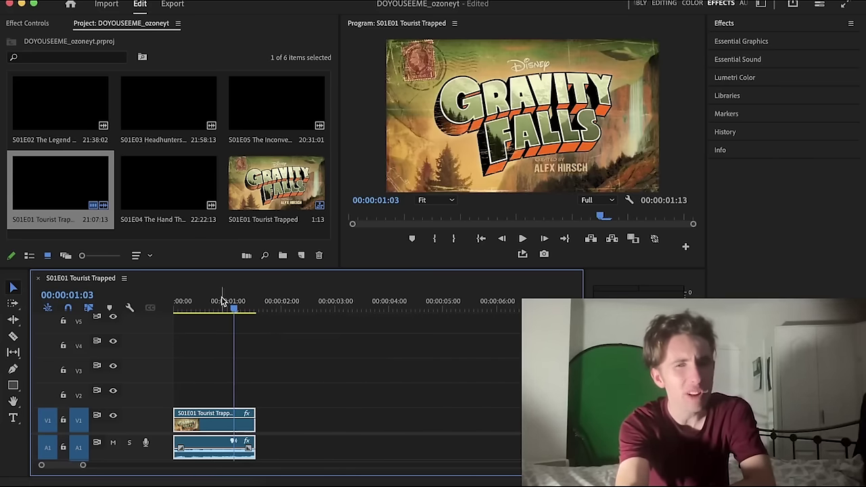
click(210, 304)
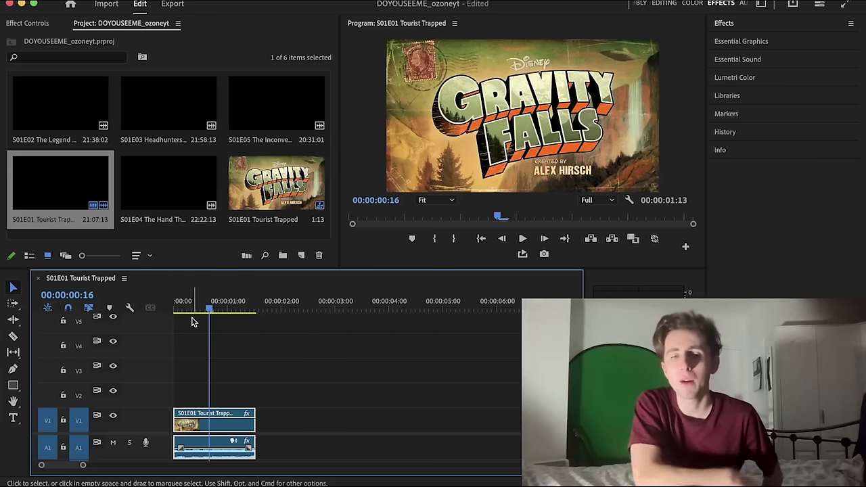
- Play the reversed title clip again from the sequence start and stop at 00:00:01:08
key(Home)
key(space)
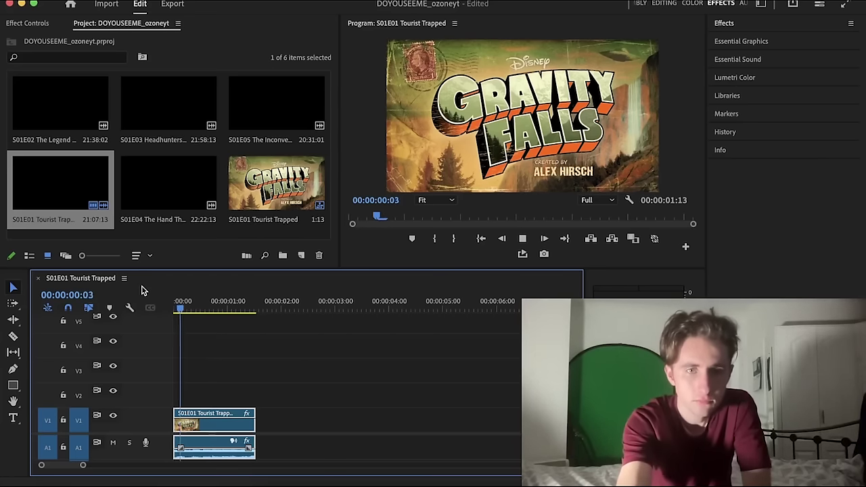
key(space)
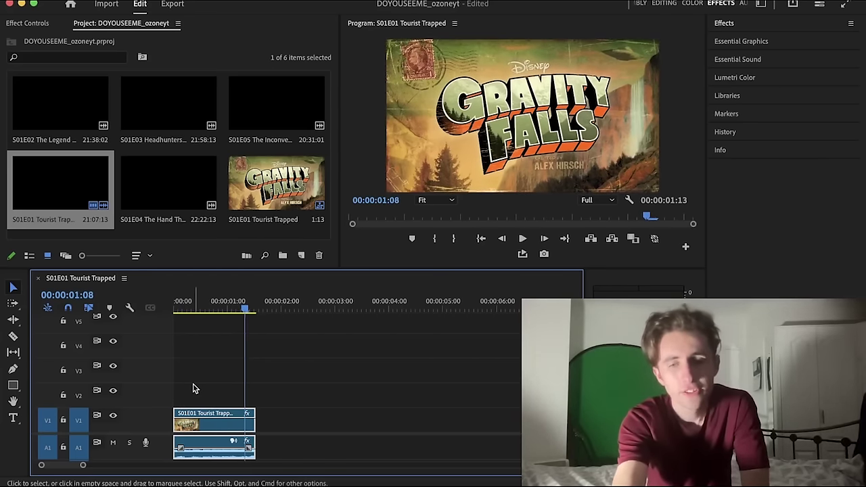
- Replace the reversed title clip with the full S01E02 The Legend of the Gobblewonker episode at the start of tracks V1 and A1
key(Delete)
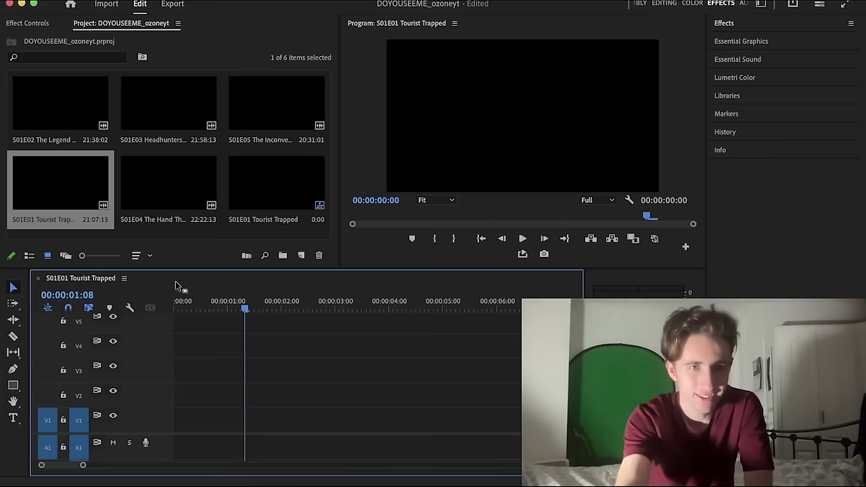
drag(80, 103, 180, 419)
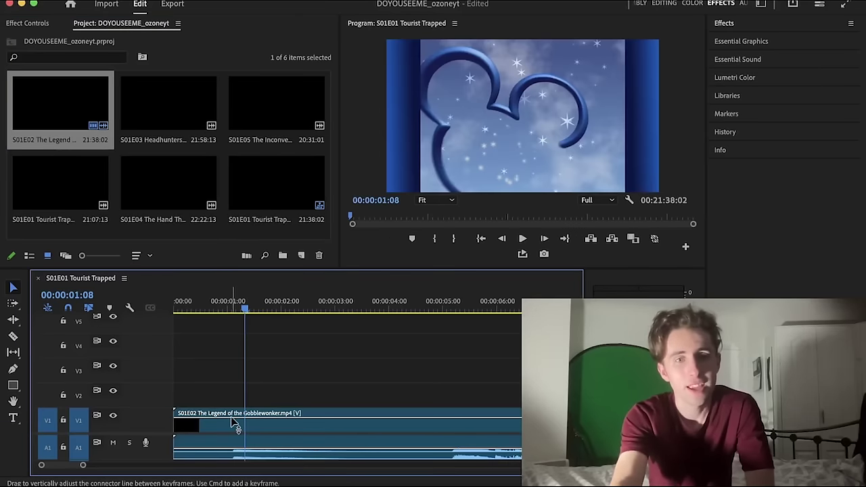